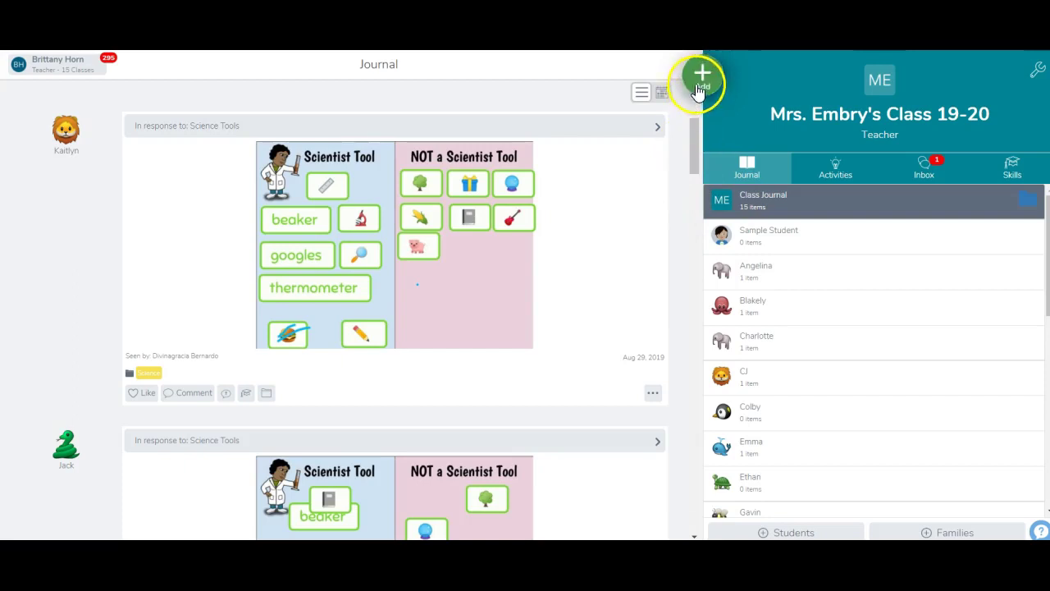
Start assigning an activity to the class from the journal
click(698, 83)
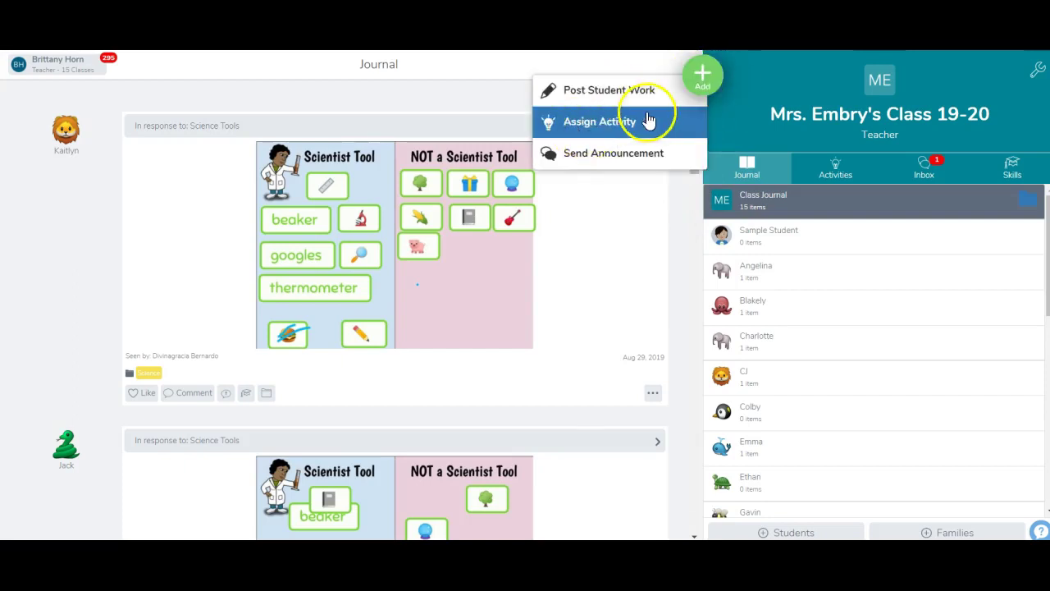
click(604, 126)
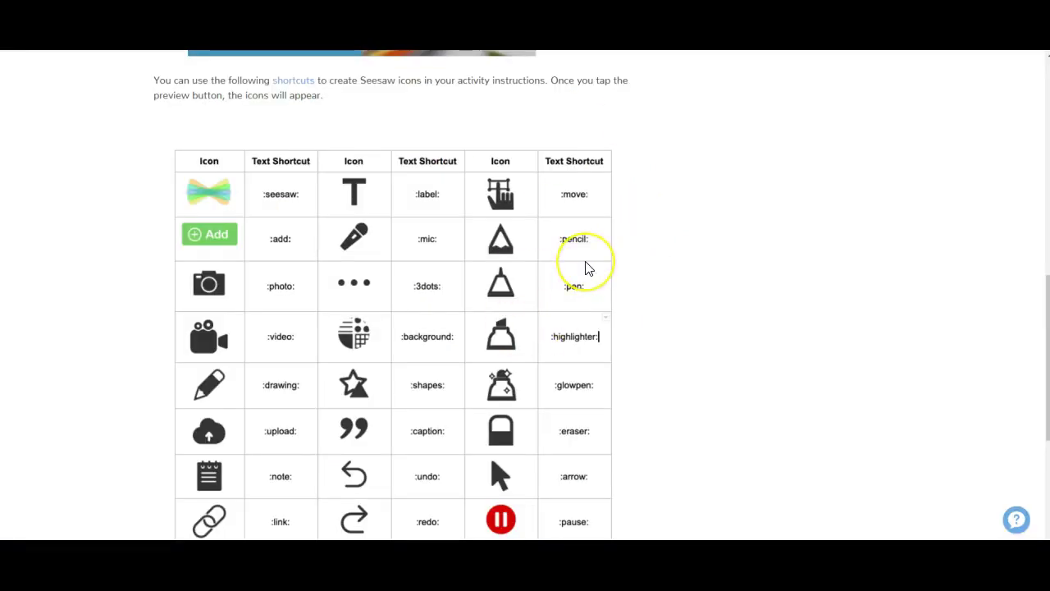
Look through the table of text shortcuts for Seesaw icons used in activity instructions
scroll(586, 265, down, 2)
scroll(586, 268, up, 1)
scroll(587, 268, down, 1)
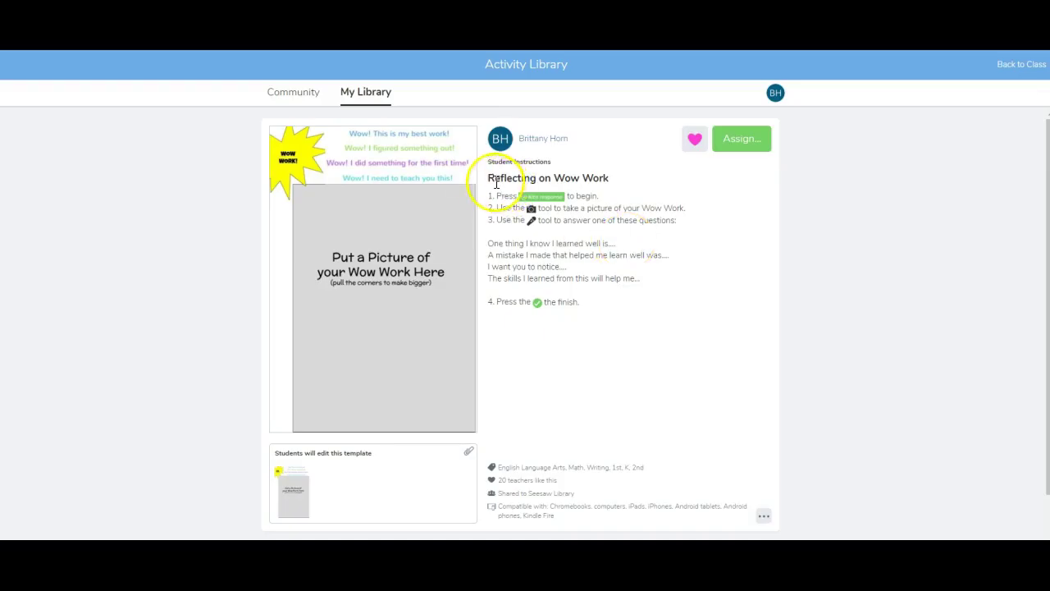
Review the title, student instructions and attached template of the Reflecting on Wow Work activity, and return to the library
drag(484, 177, 576, 181)
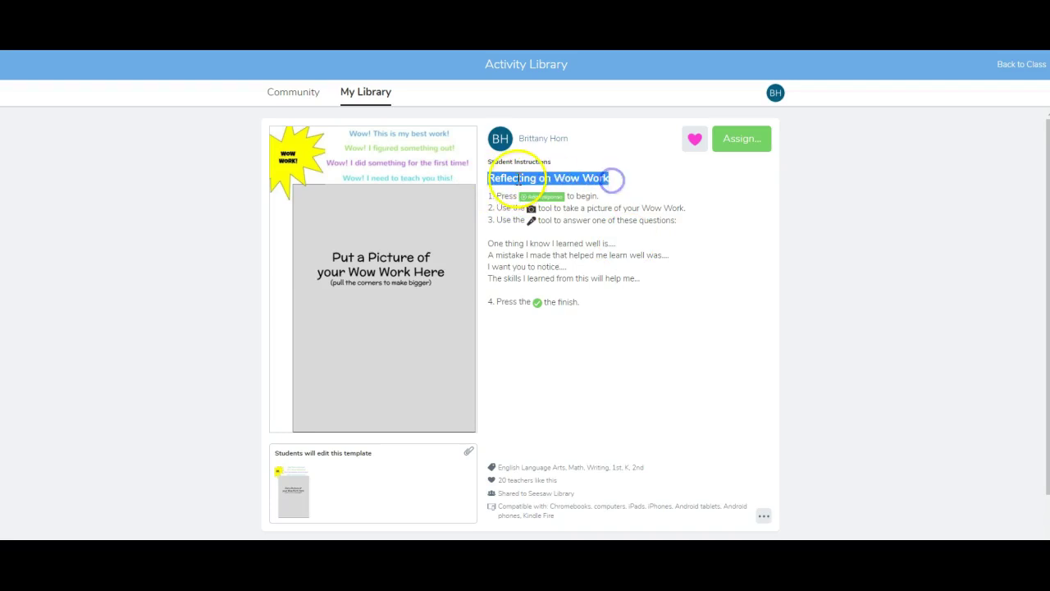
drag(488, 196, 625, 320)
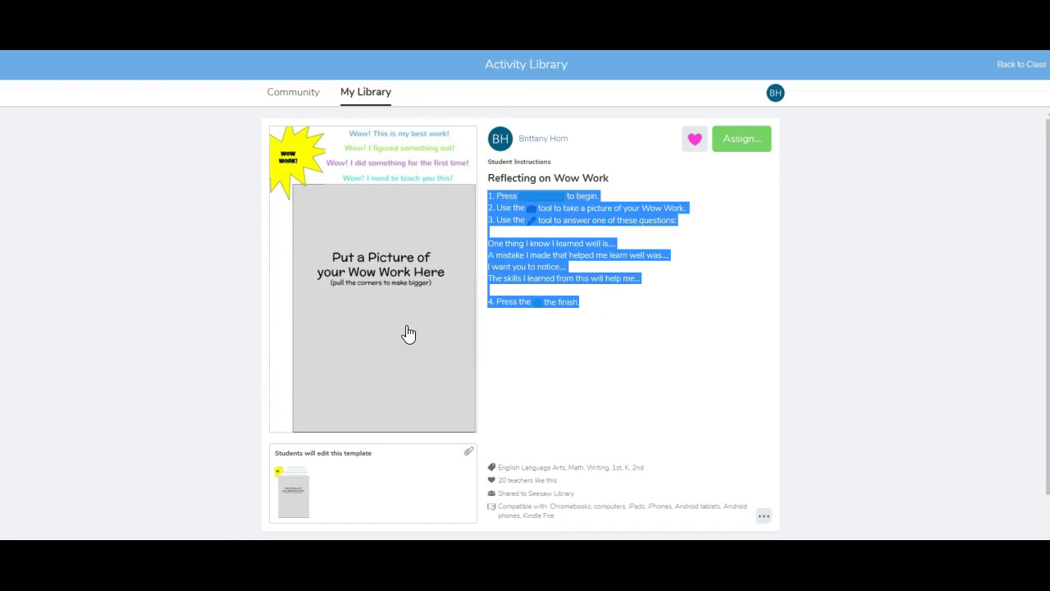
scroll(569, 381, down, 1)
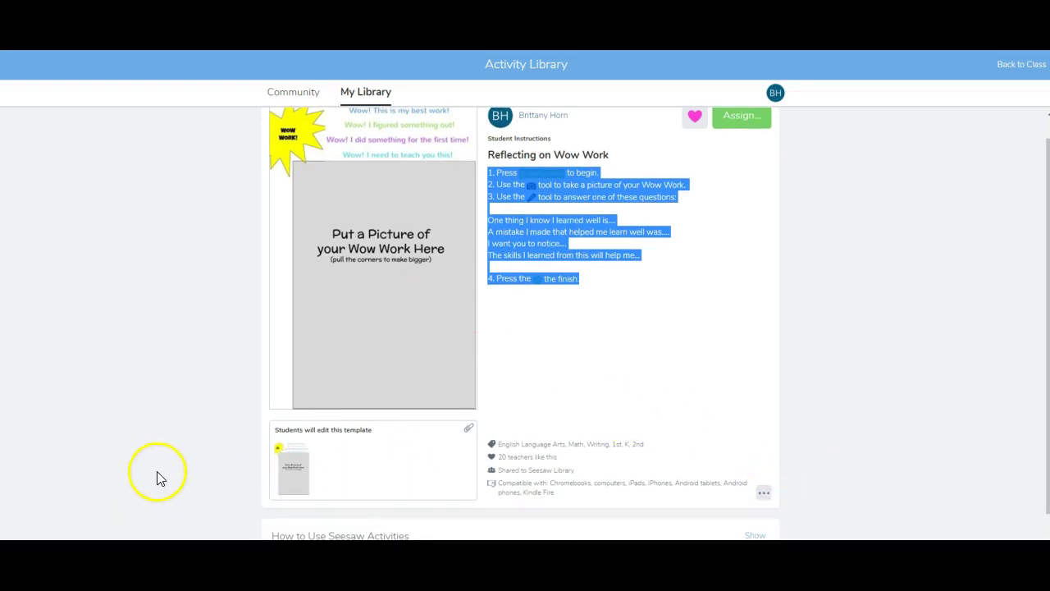
key(alt+Left)
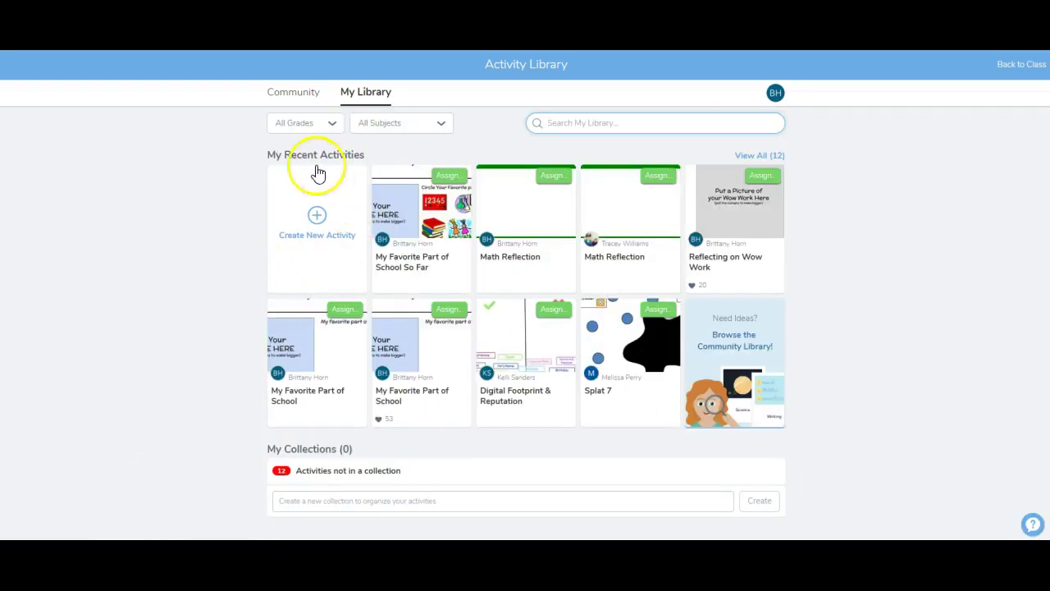
Create a new activity named "Reflecting on Wow Work" and start its student instructions with item 1
click(337, 237)
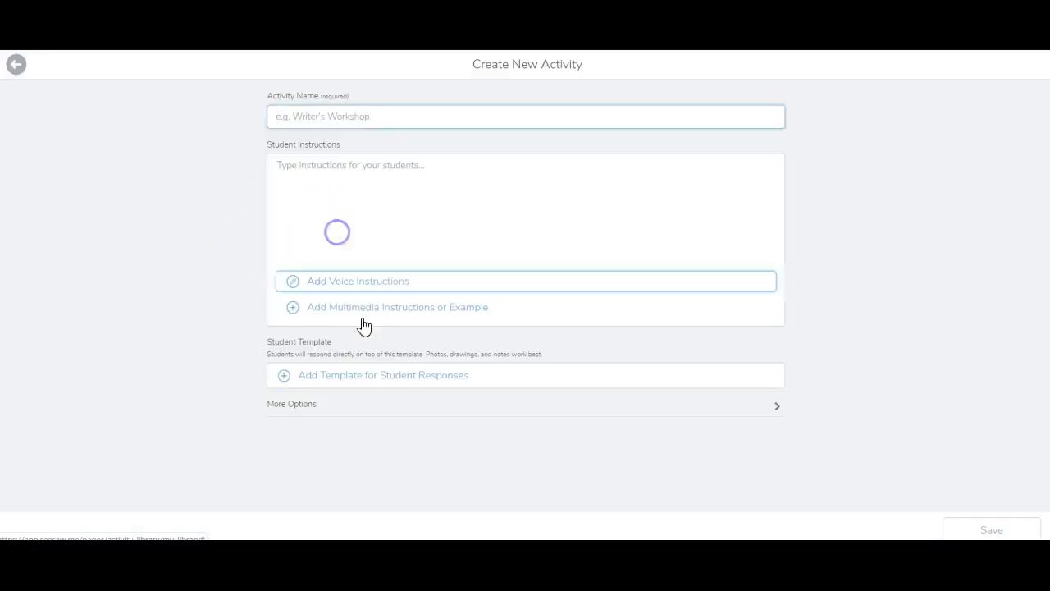
text(Reflecting on Wow Work)
drag(389, 116, 289, 116)
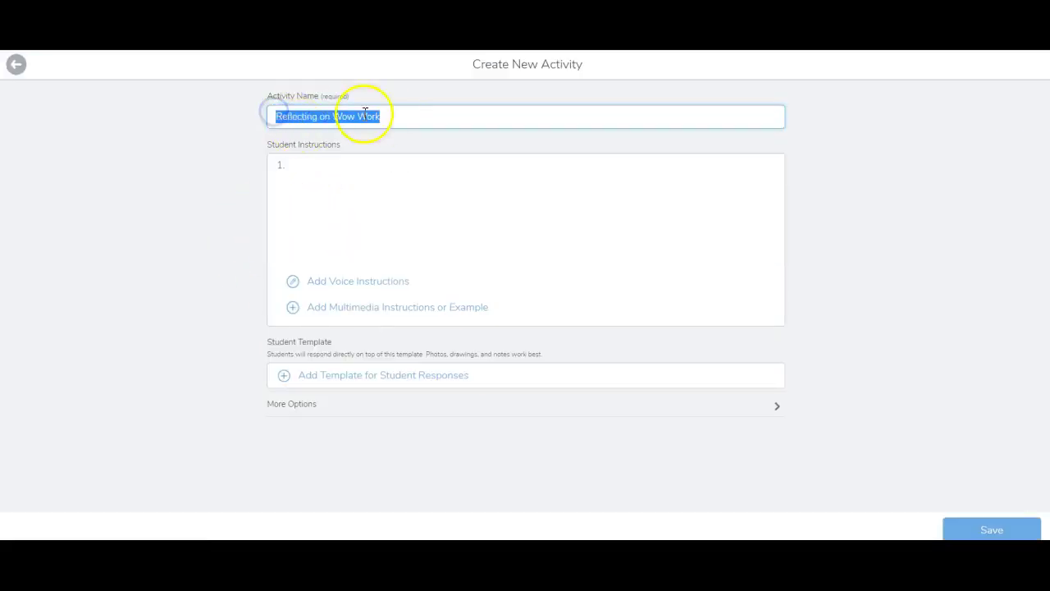
click(304, 167)
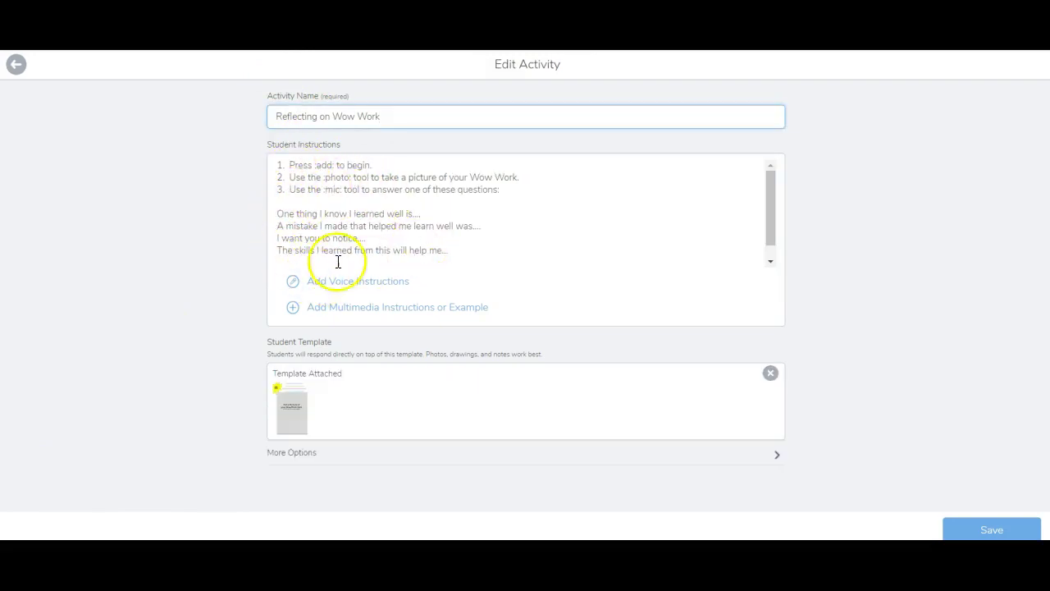
scroll(408, 219, down, 1)
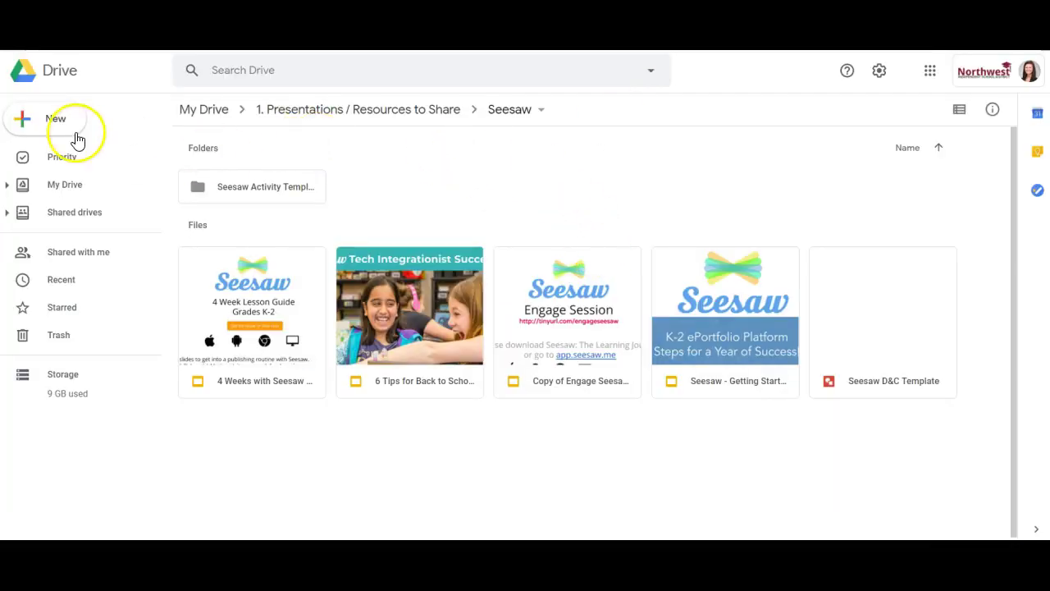
click(55, 123)
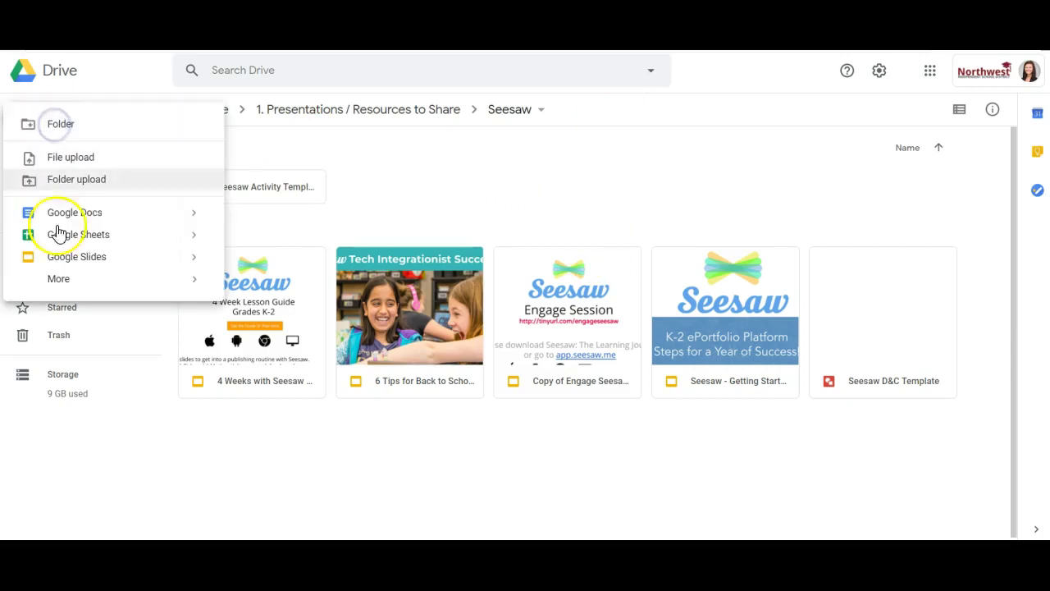
click(60, 279)
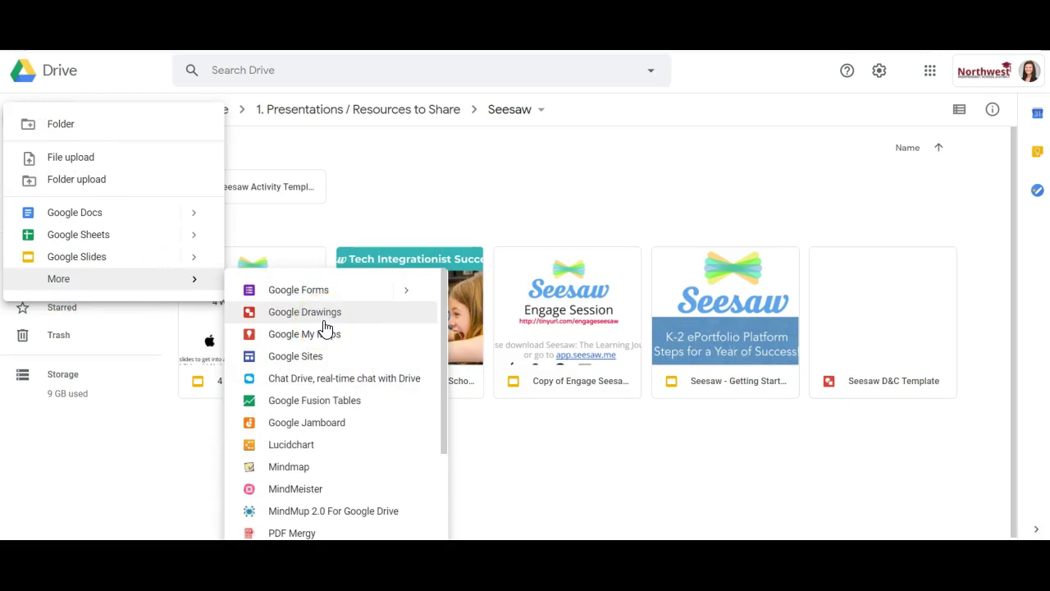
click(424, 175)
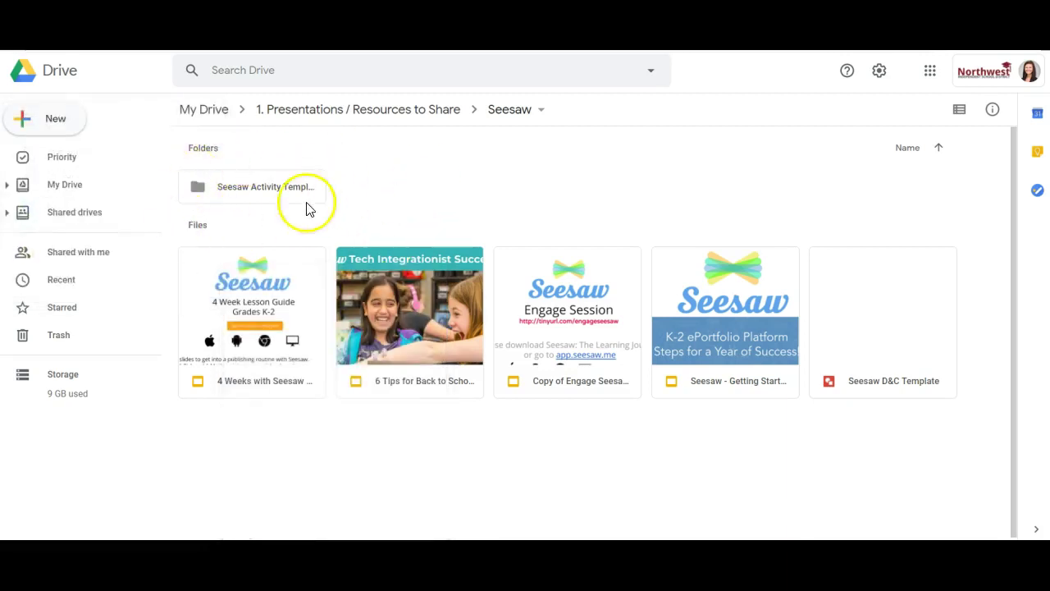
Open the Seesaw Activity Templates folder and create a new Google Drawings file in it
double_click(254, 199)
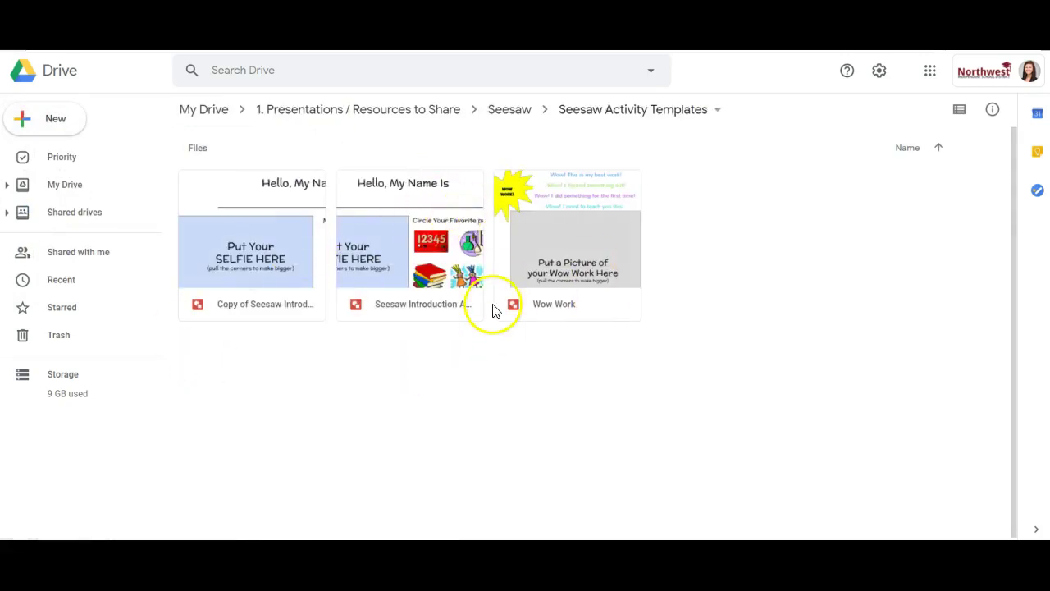
click(61, 119)
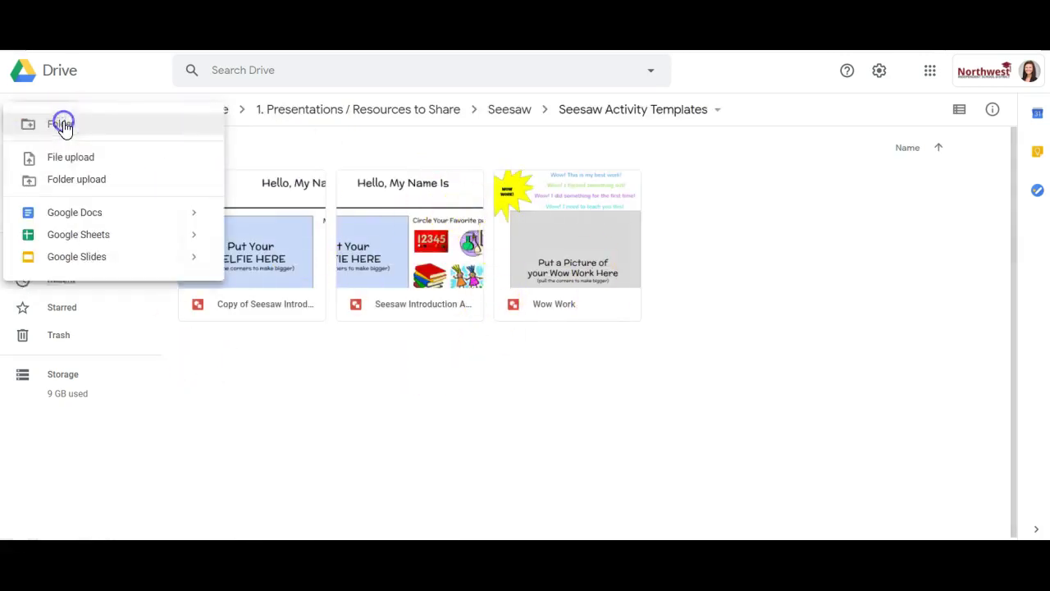
mouse_move(61, 287)
click(338, 313)
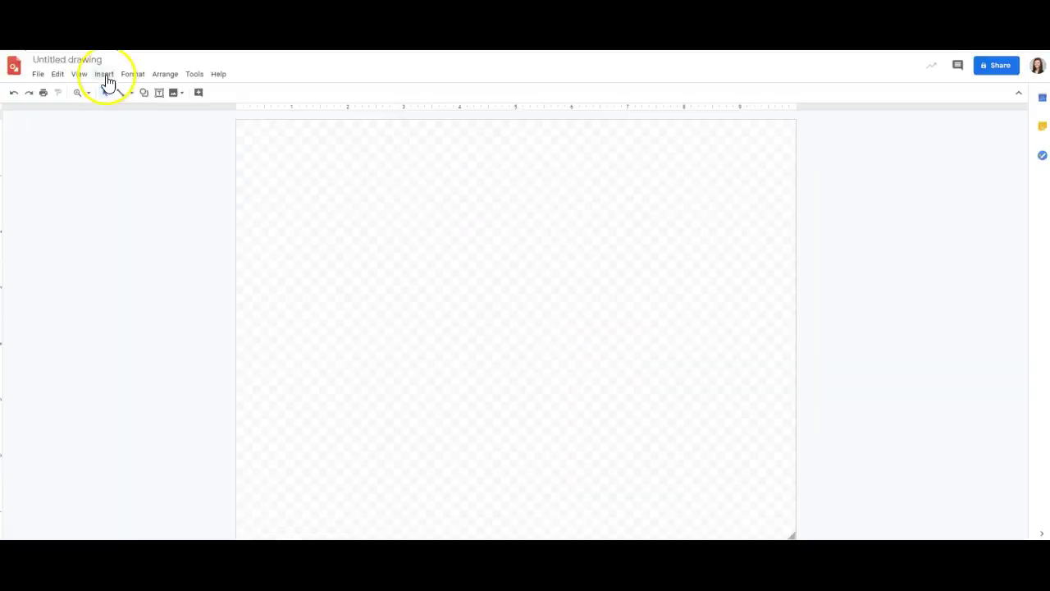
Draw a rectangle about 5.3 inches wide and 6.7 inches tall on the blank page and change its fill color
click(105, 74)
click(119, 112)
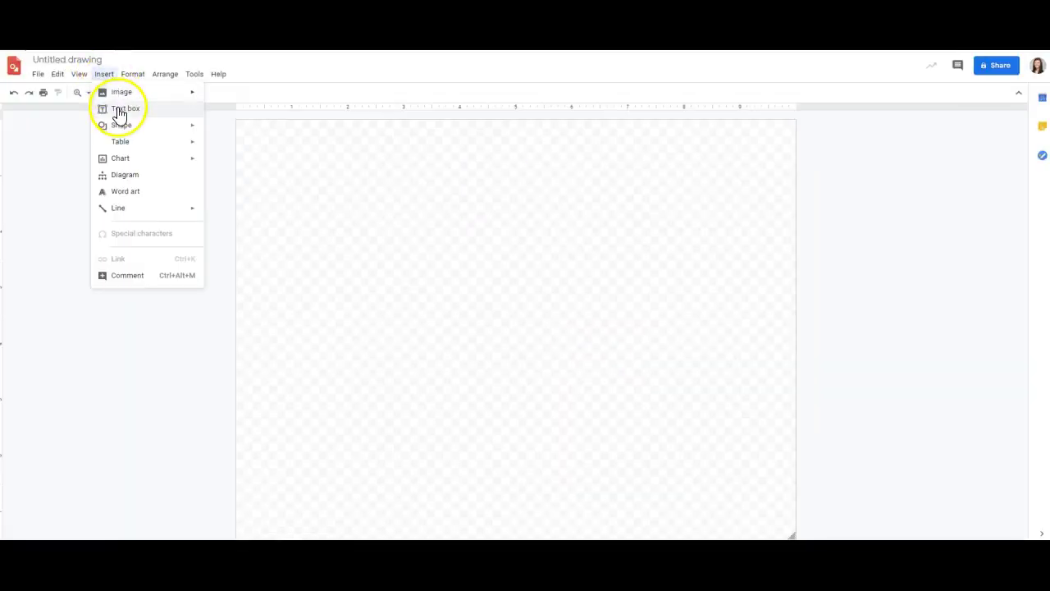
click(120, 125)
click(145, 141)
click(148, 129)
click(226, 129)
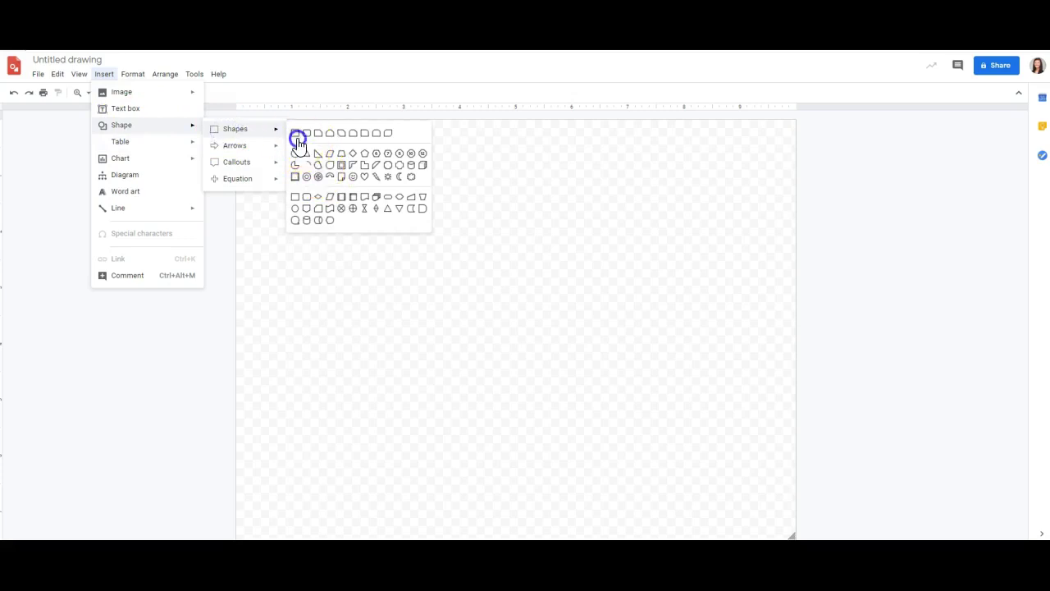
click(296, 135)
drag(273, 142, 568, 516)
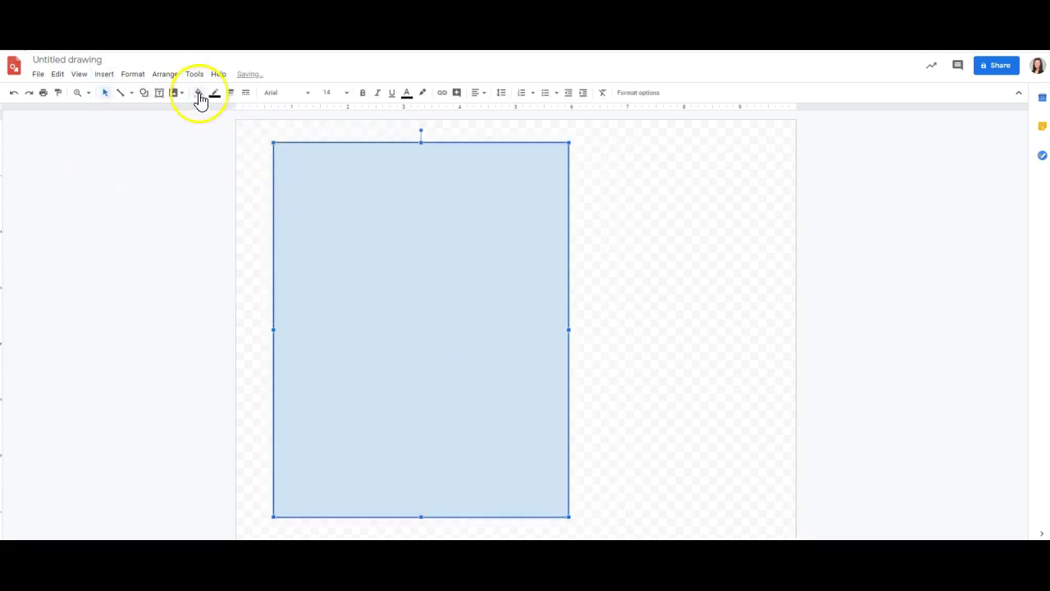
click(199, 92)
click(235, 158)
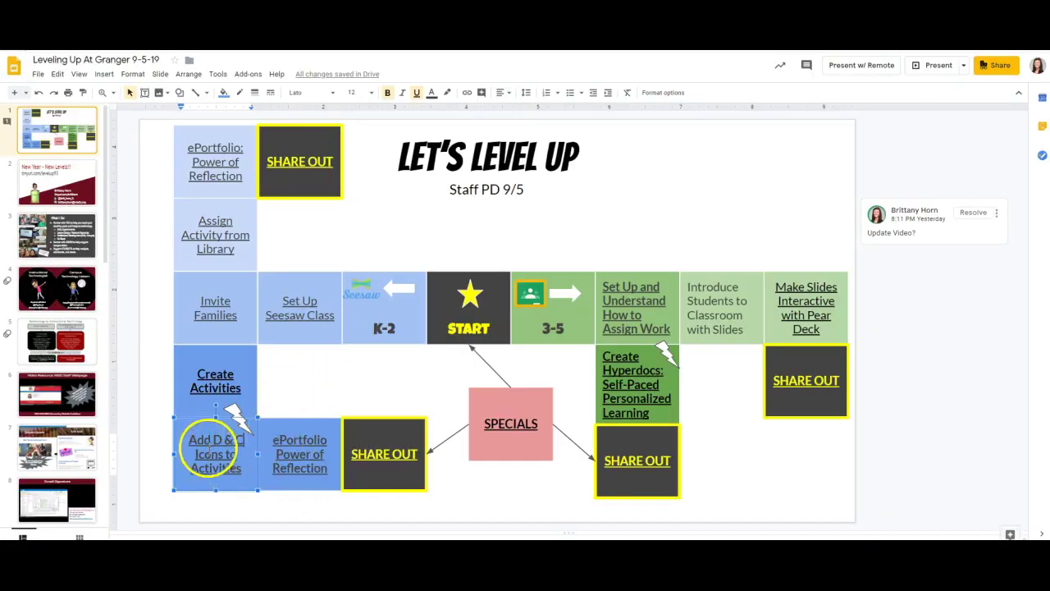
Open the Seesaw D&C Template linked from the "Add D & C Icons to Activities" box
click(212, 441)
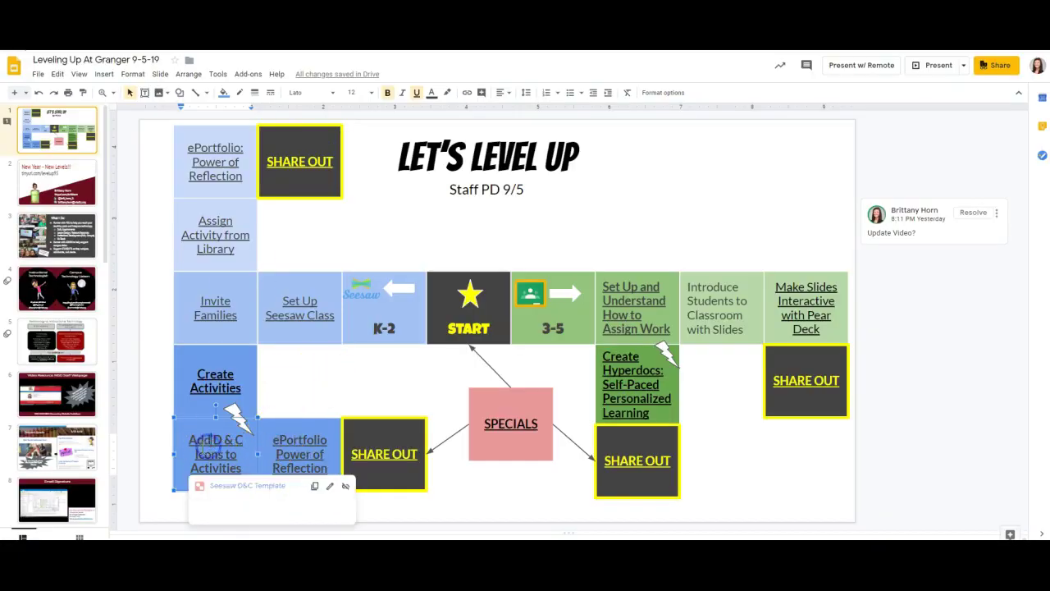
click(246, 485)
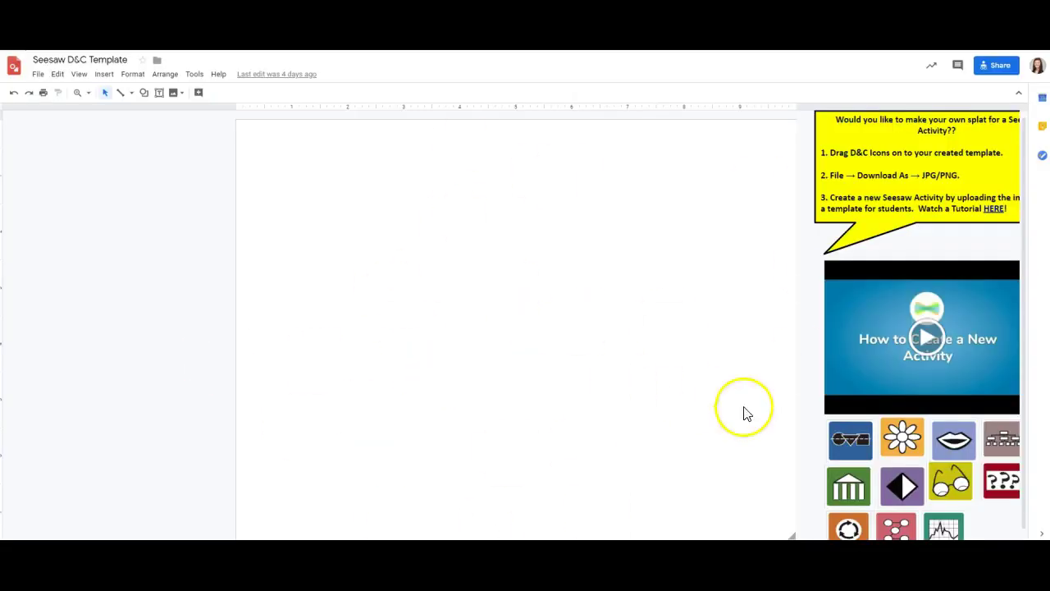
Try placing the blue shapes icon and the orange flower icon near the page's upper-right corner, and return them beside the page
drag(851, 435, 733, 197)
drag(901, 437, 746, 250)
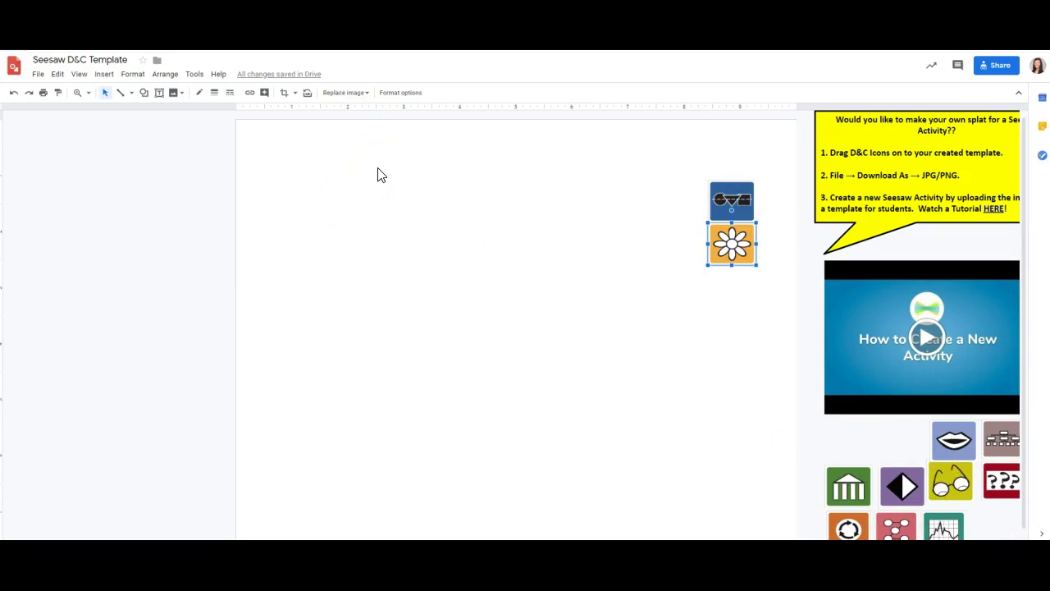
drag(900, 492, 897, 443)
drag(726, 202, 830, 442)
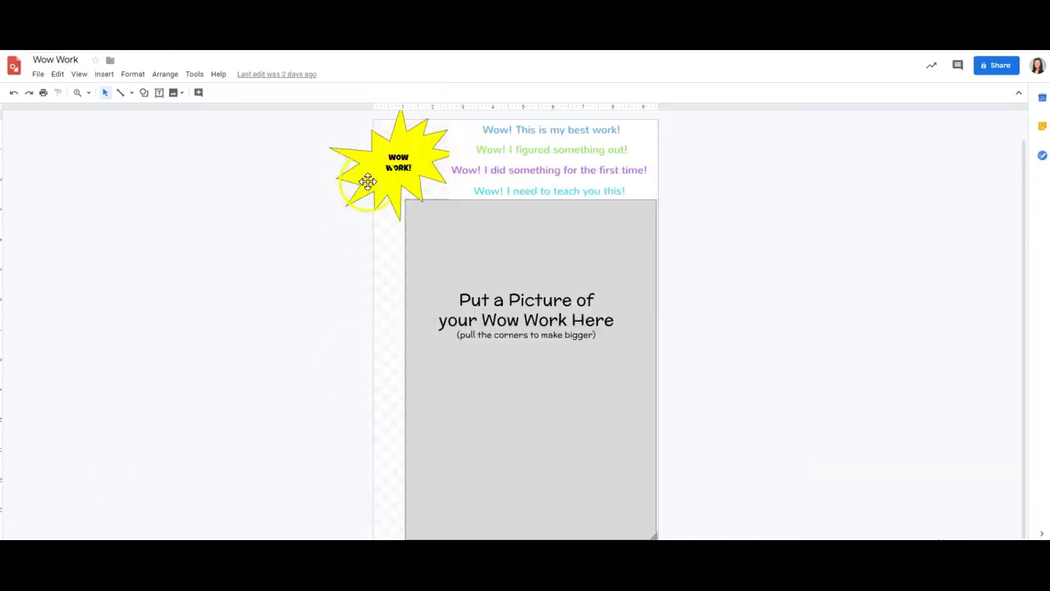
Check the custom page size in the Wow Work drawing's page setup without changing it
click(499, 157)
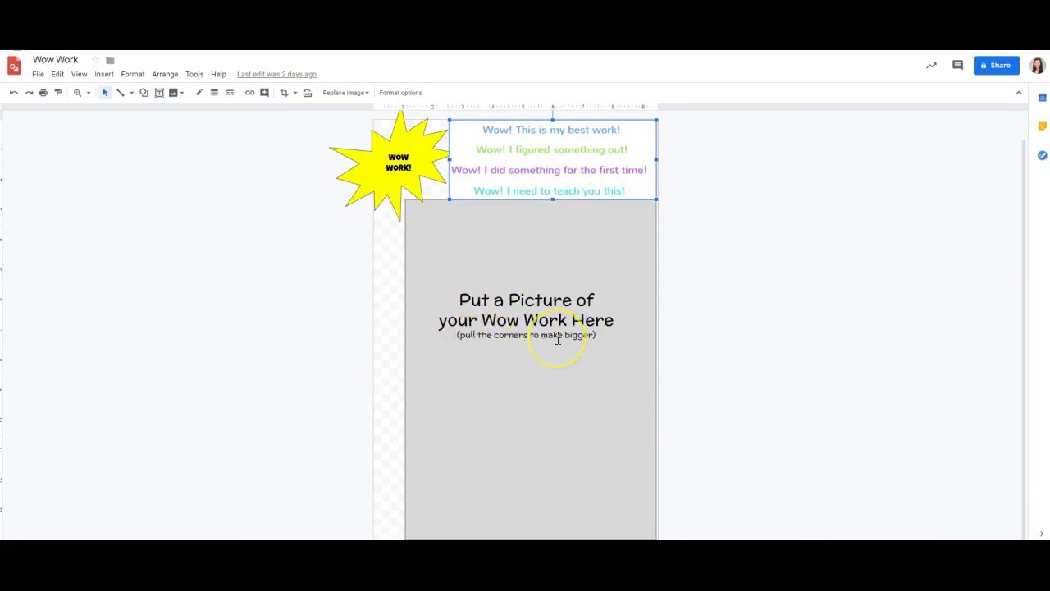
click(32, 76)
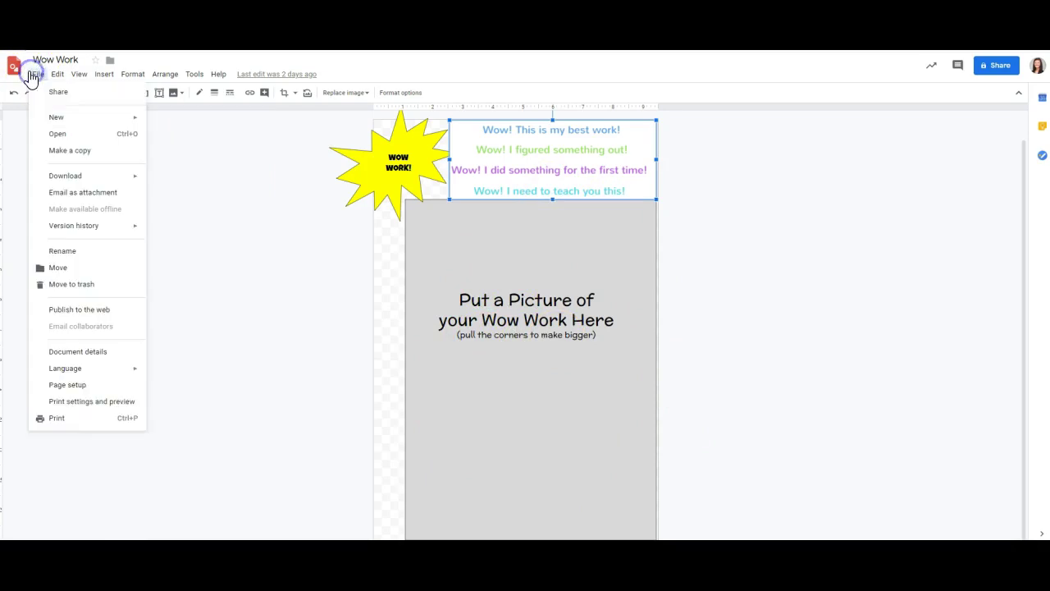
click(76, 385)
click(469, 305)
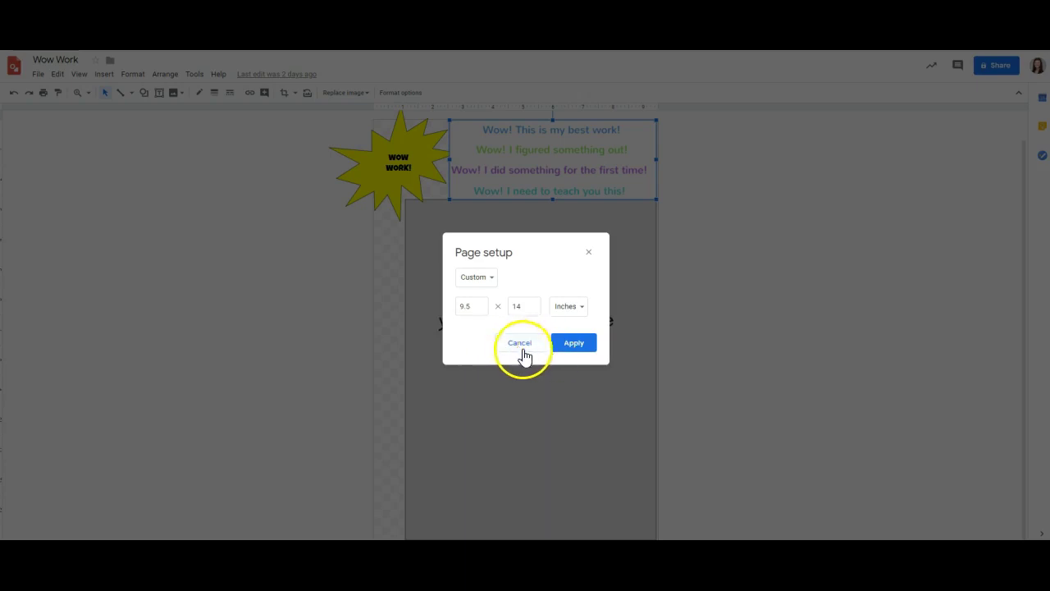
click(588, 253)
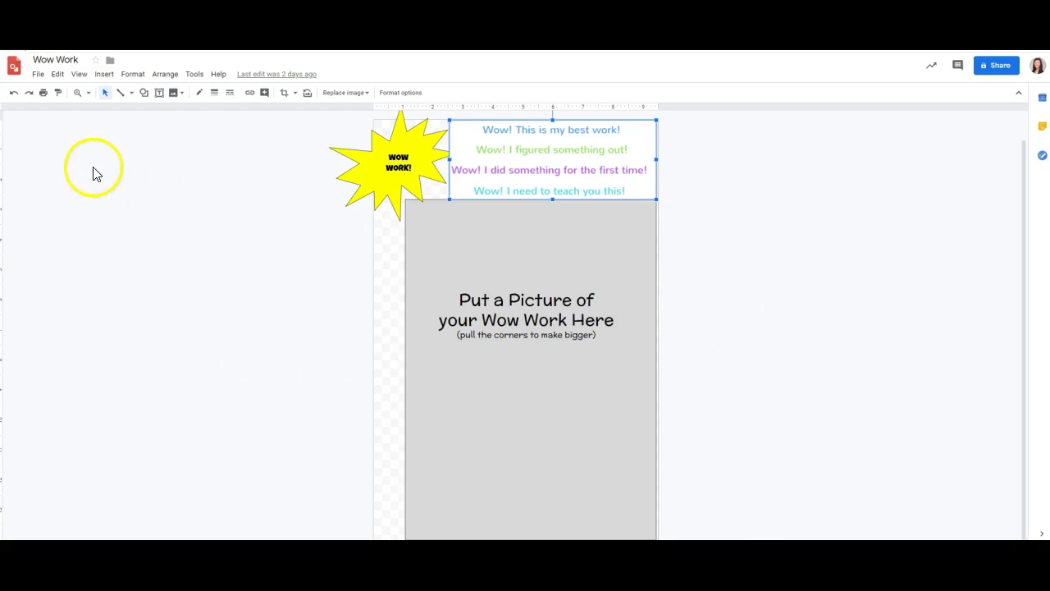
Download the Wow Work drawing as a JPEG image
click(35, 77)
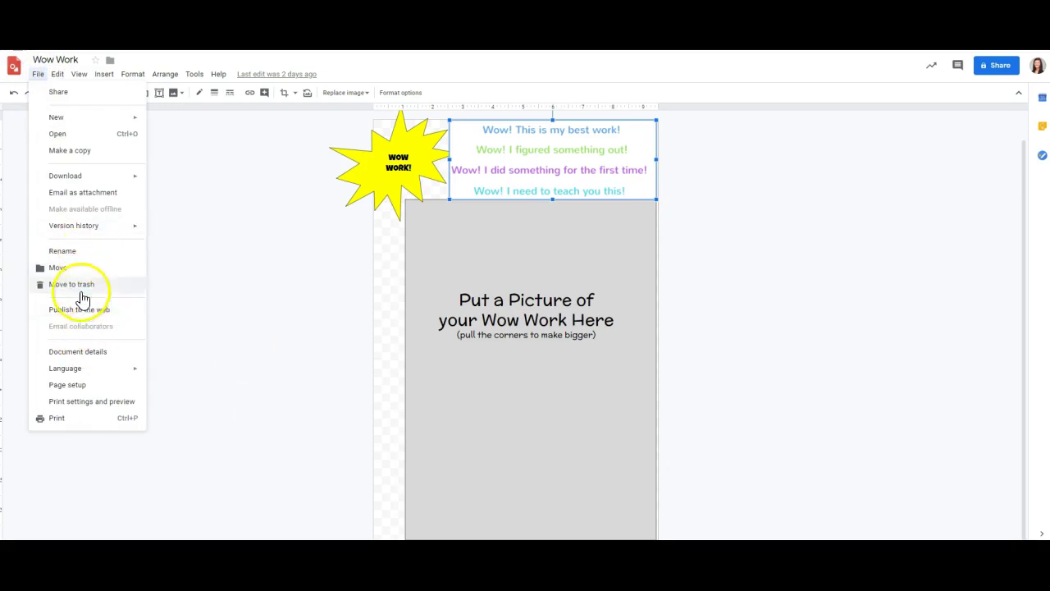
mouse_move(100, 179)
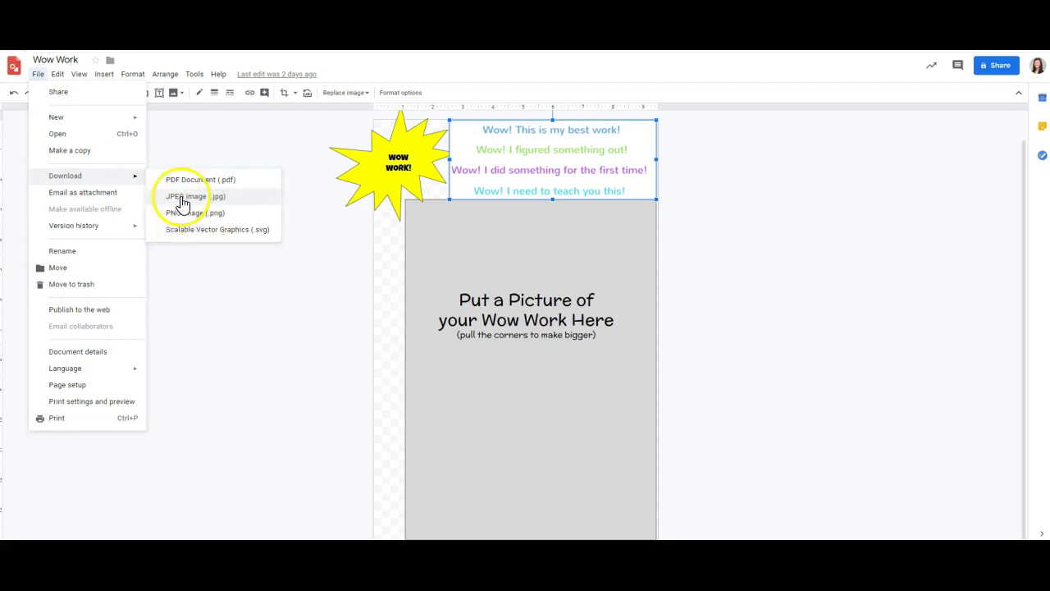
click(181, 199)
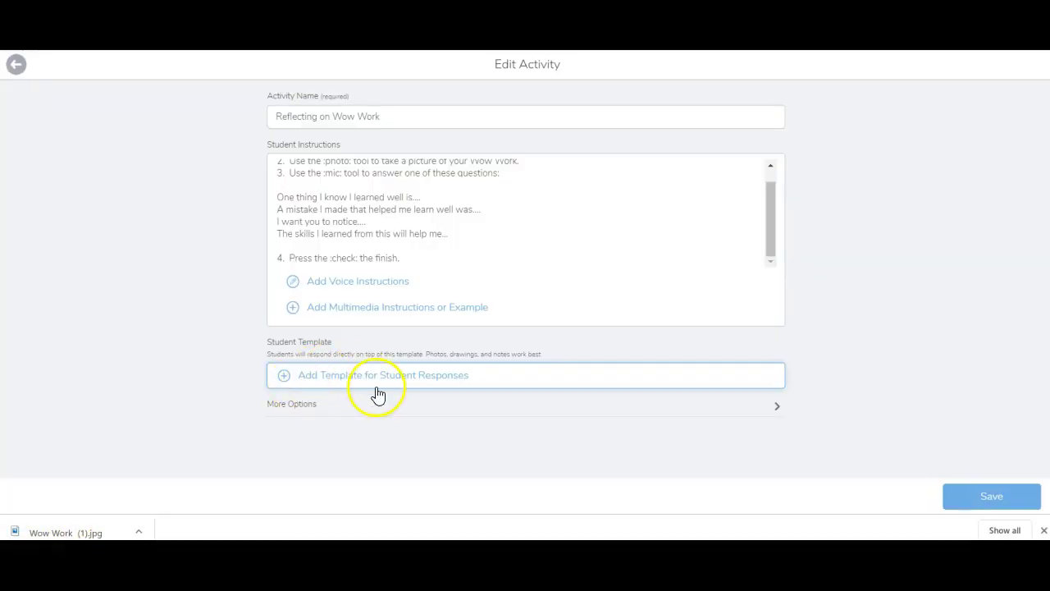
Attach Wow Work (1).jpg as the template for student responses and save the Reflecting on Wow Work activity
click(376, 392)
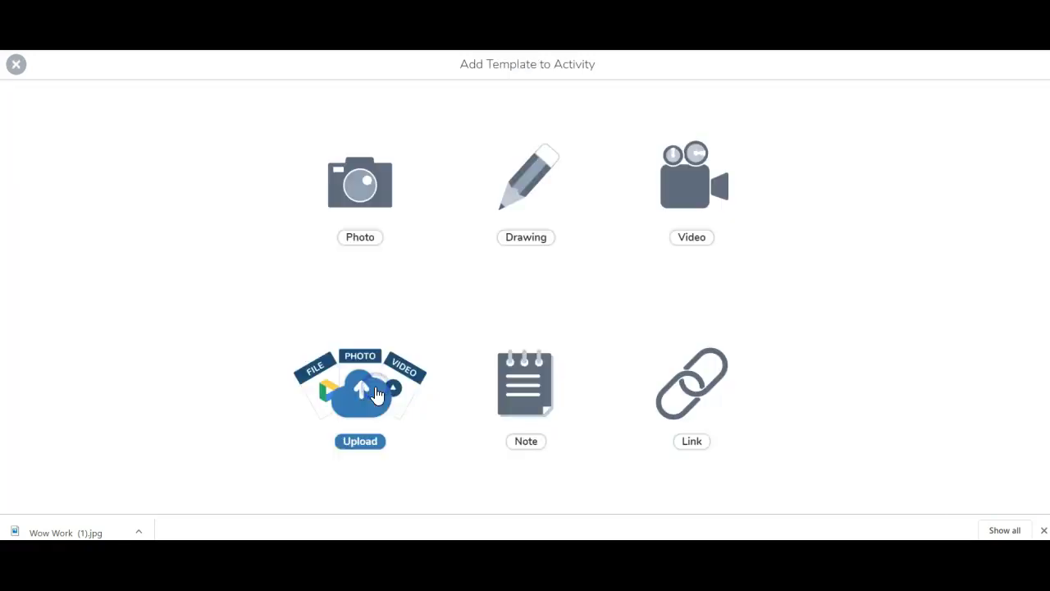
click(351, 387)
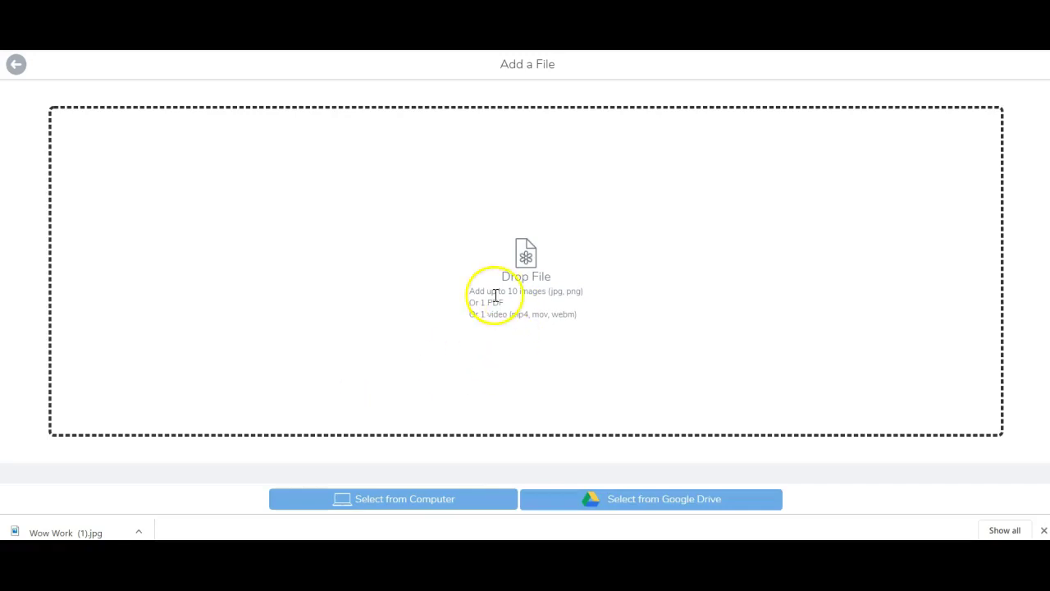
drag(47, 535, 480, 305)
drag(50, 529, 530, 274)
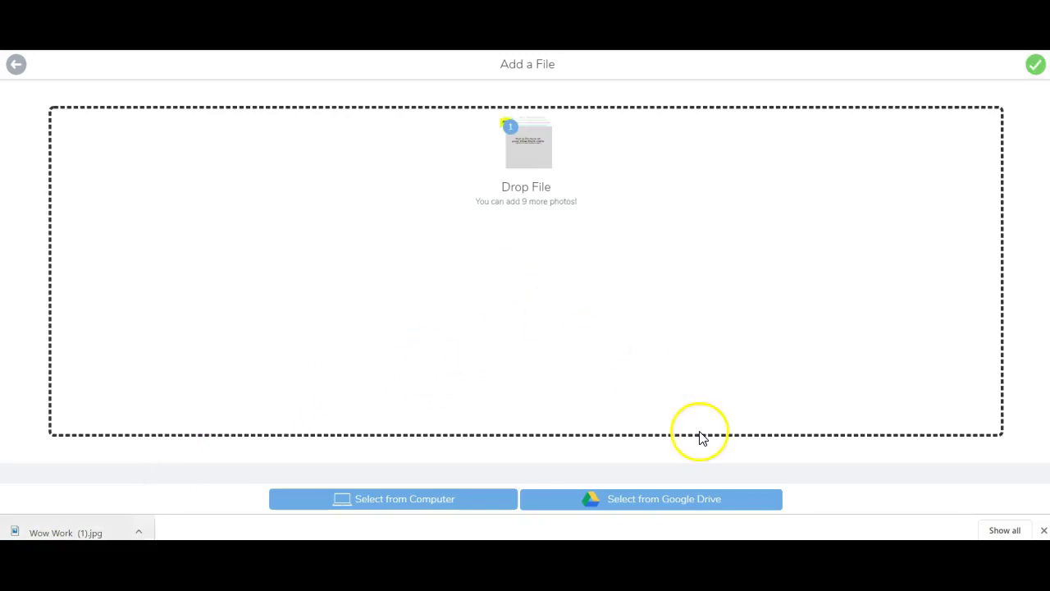
click(1032, 71)
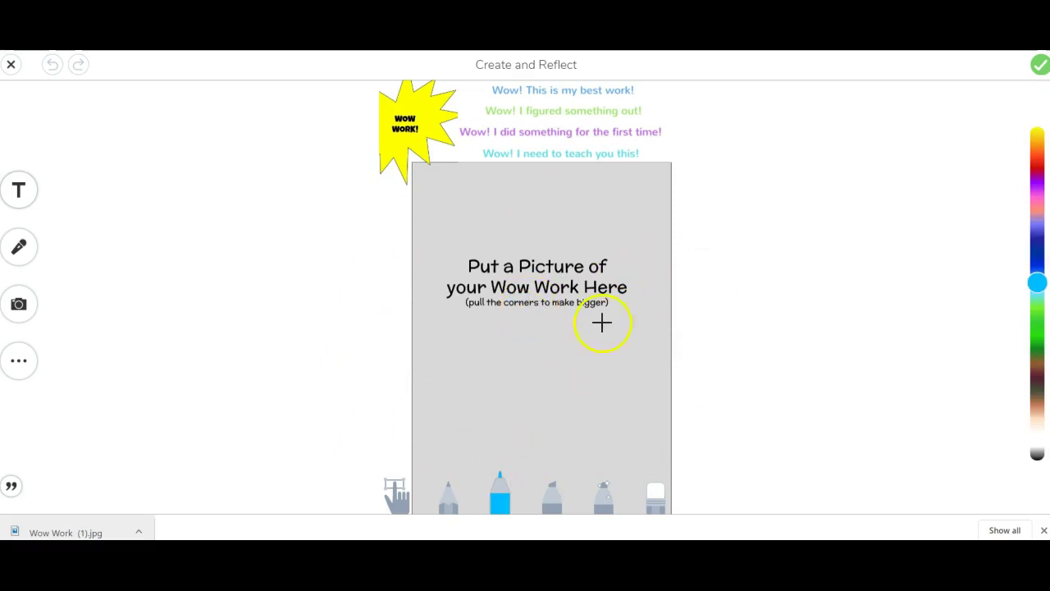
click(1040, 67)
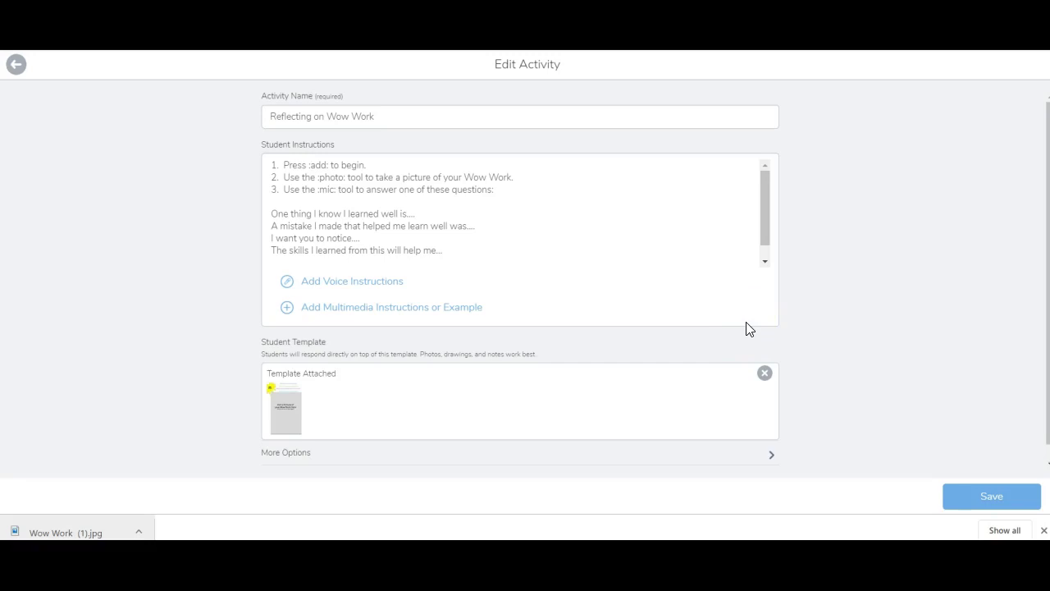
click(968, 496)
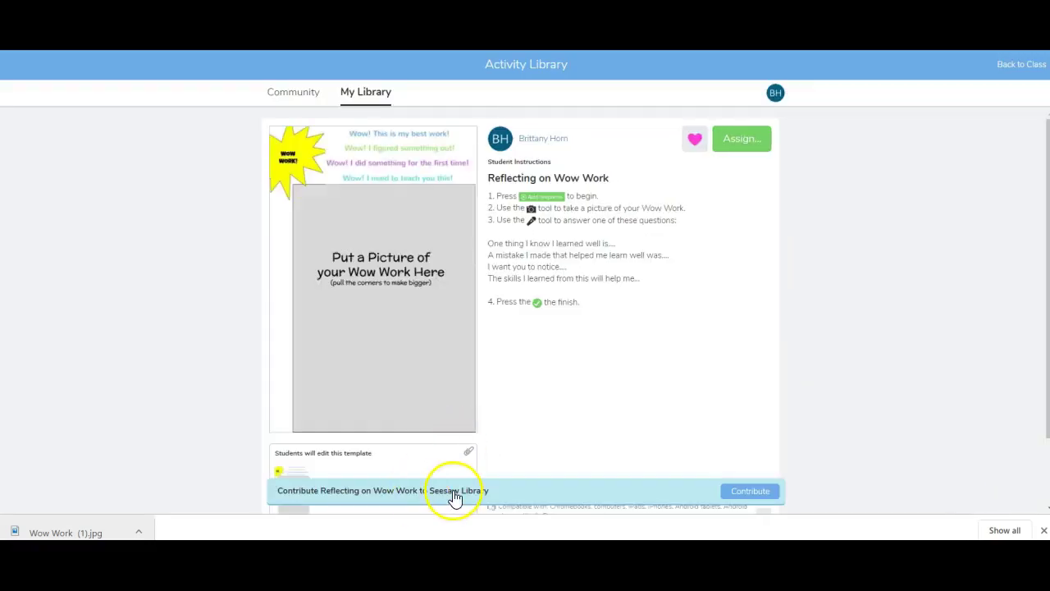
Open the assignment options for the Reflecting on Wow Work activity and look through the list of classes
scroll(656, 370, down, 1)
scroll(715, 258, up, 1)
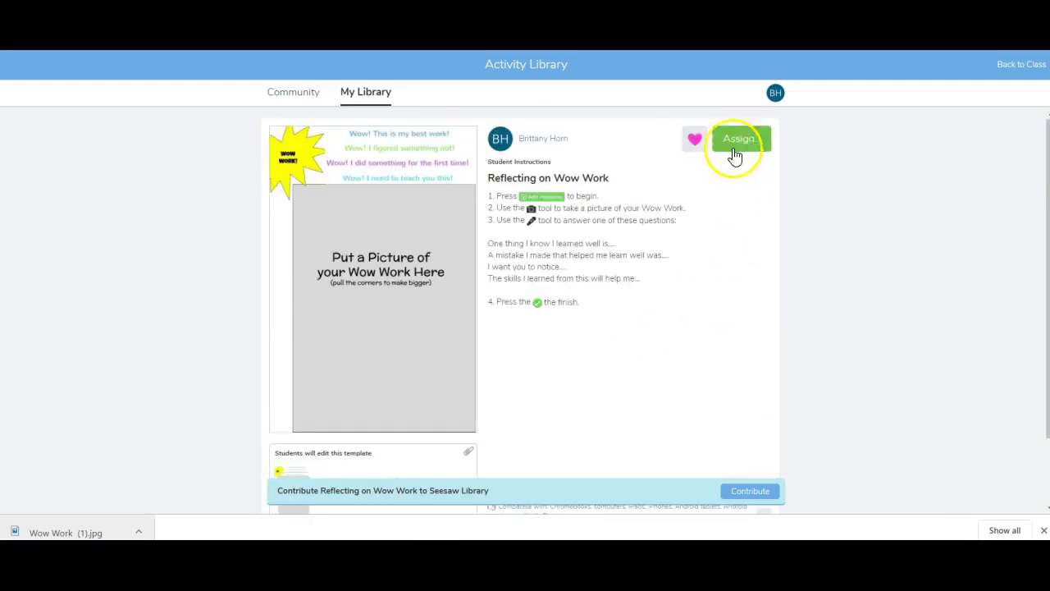
click(758, 141)
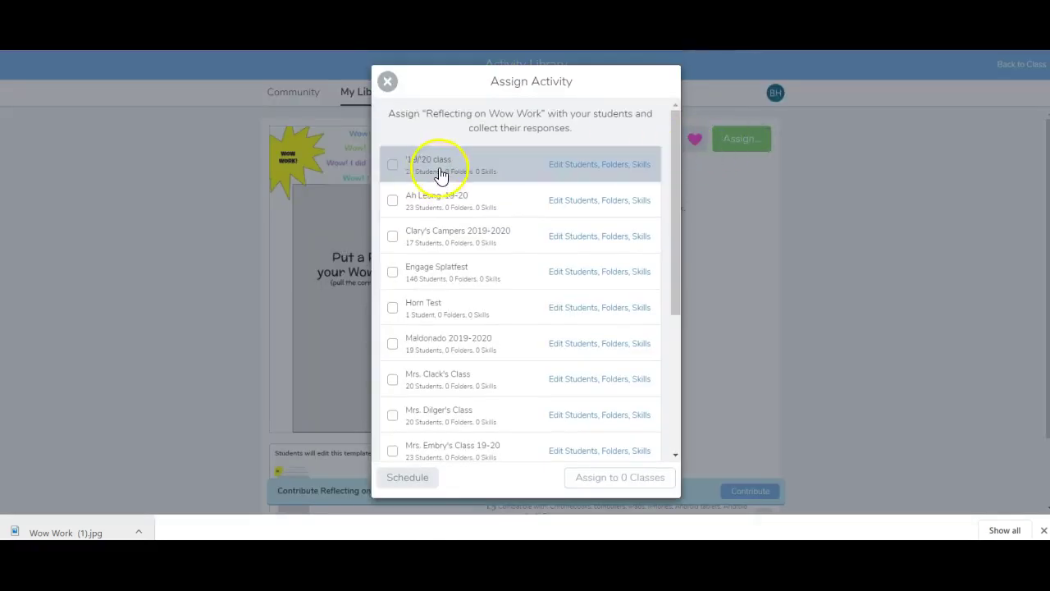
scroll(452, 328, down, 2)
scroll(453, 330, up, 2)
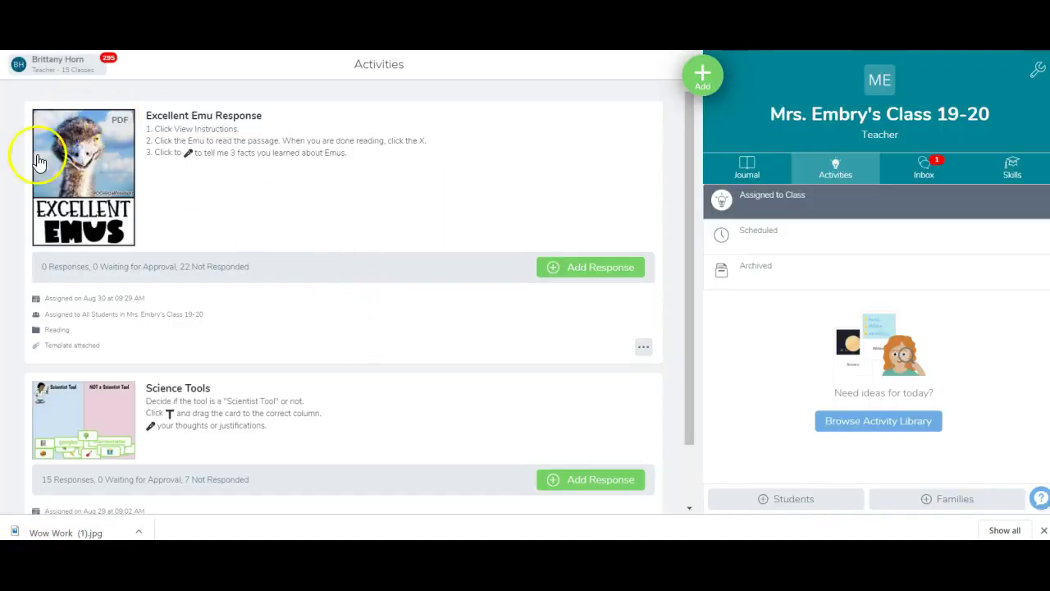
Open the Activity Library from the class's activities and browse the popular 2nd Grade community activities
click(698, 72)
click(821, 170)
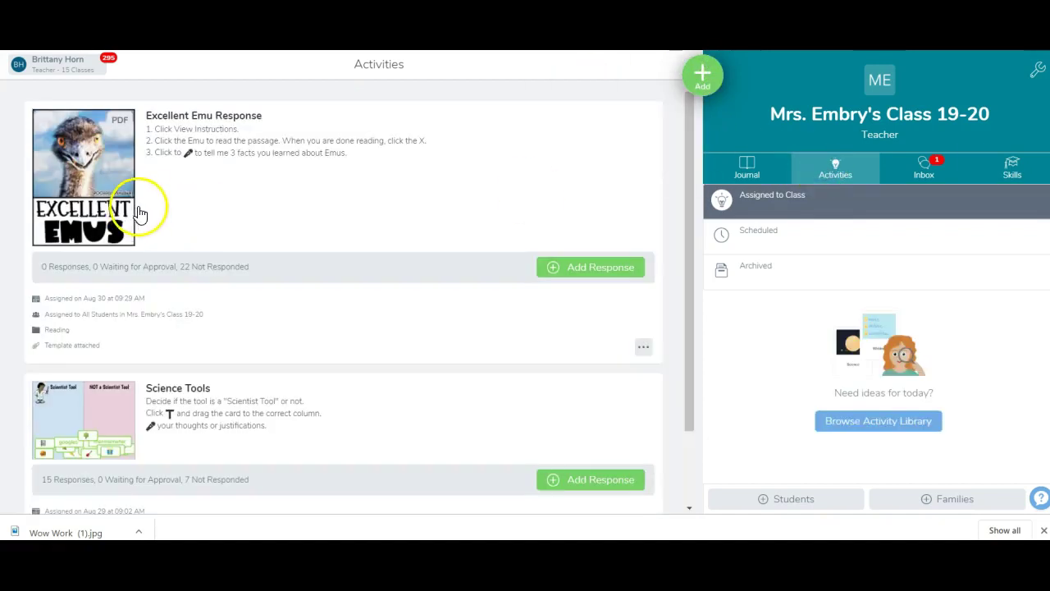
click(877, 423)
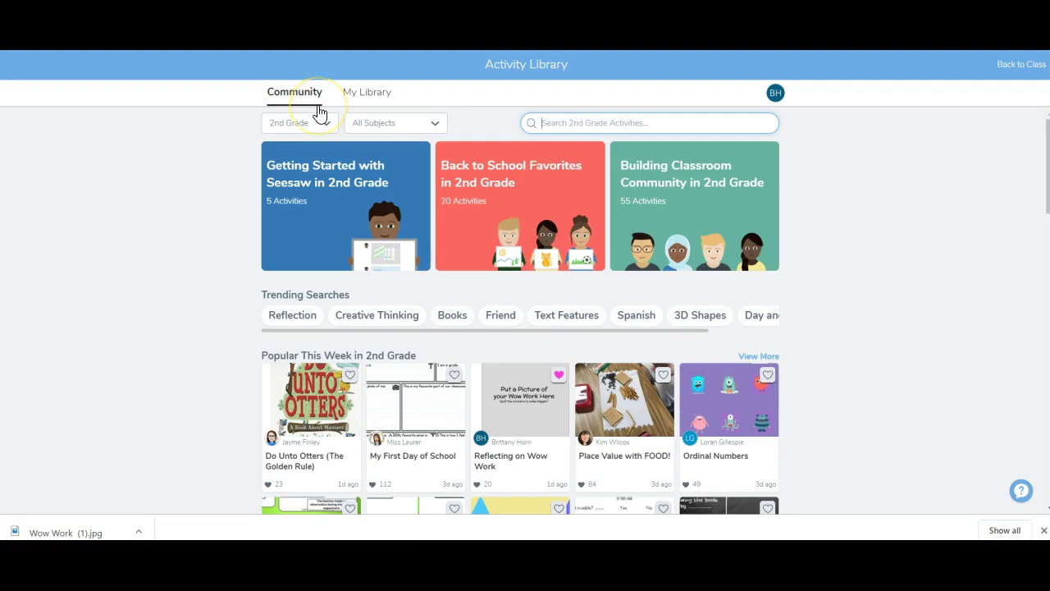
scroll(403, 263, down, 4)
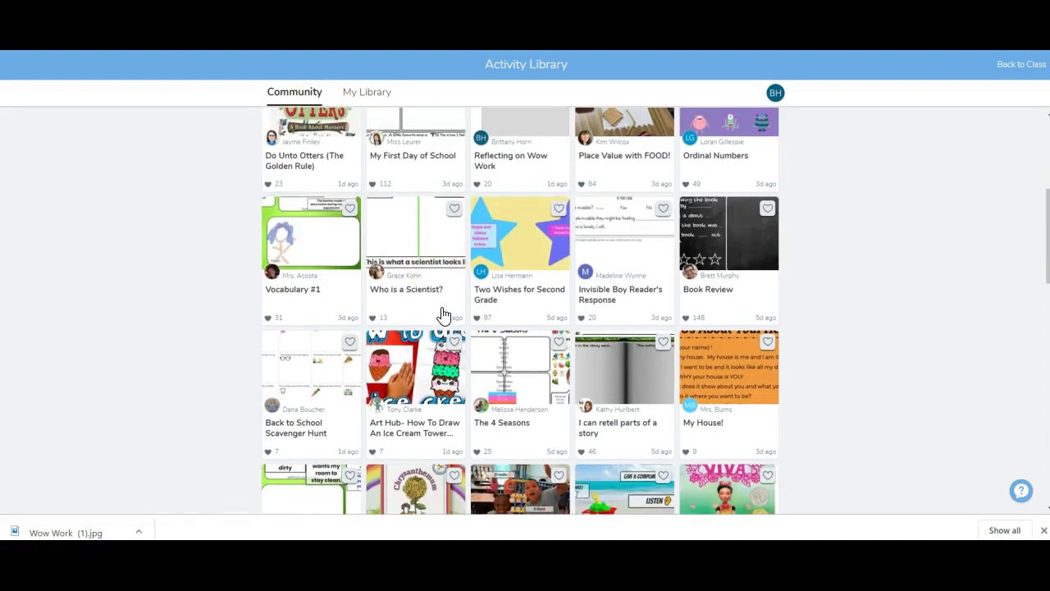
scroll(556, 261, up, 2)
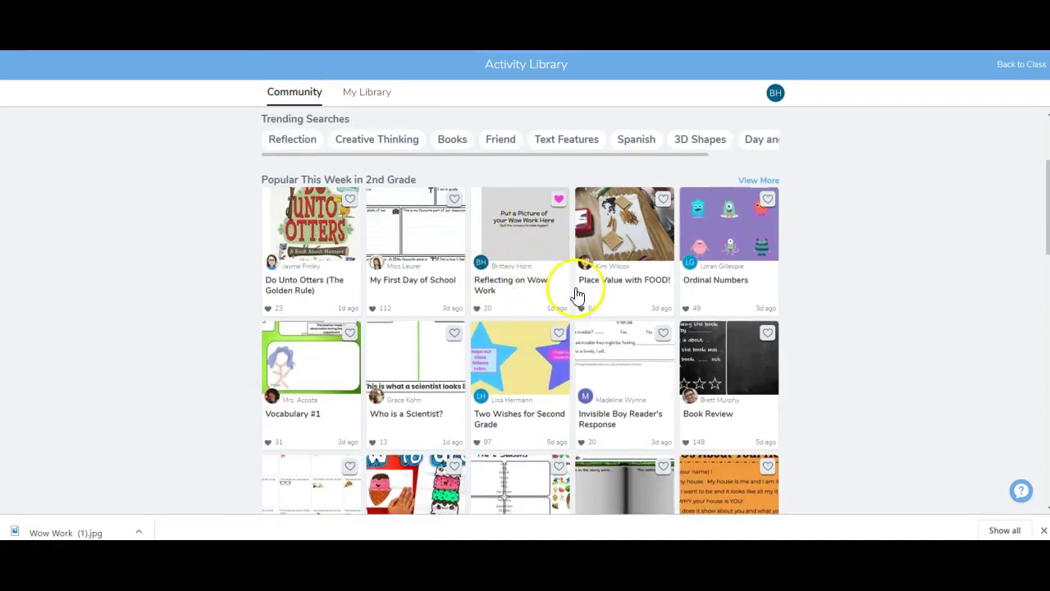
Open the Reflecting on Wow Work activity from the community library and show its additional options
click(522, 239)
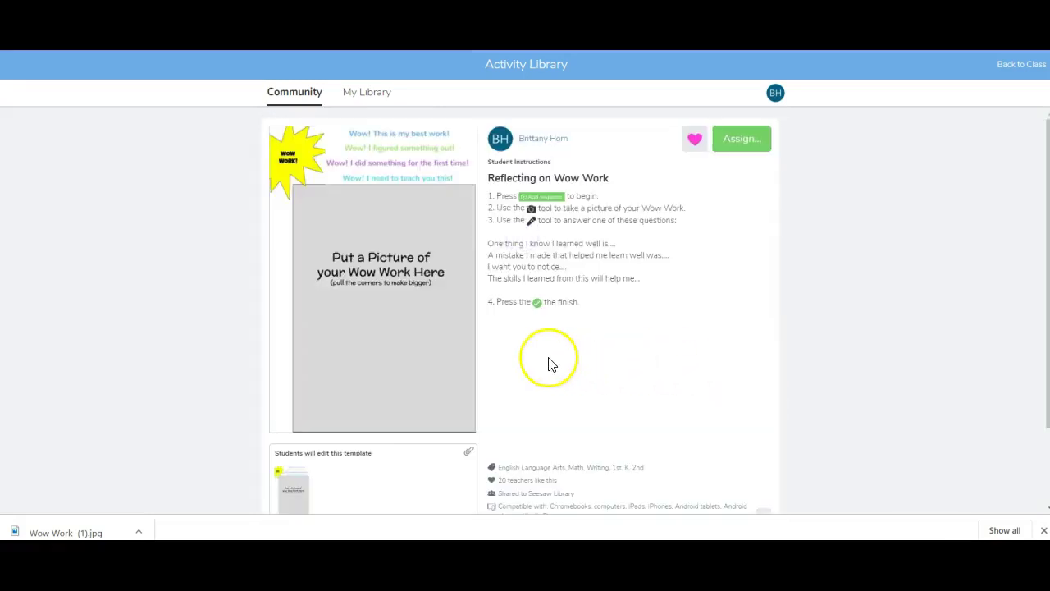
scroll(750, 371, down, 2)
click(763, 368)
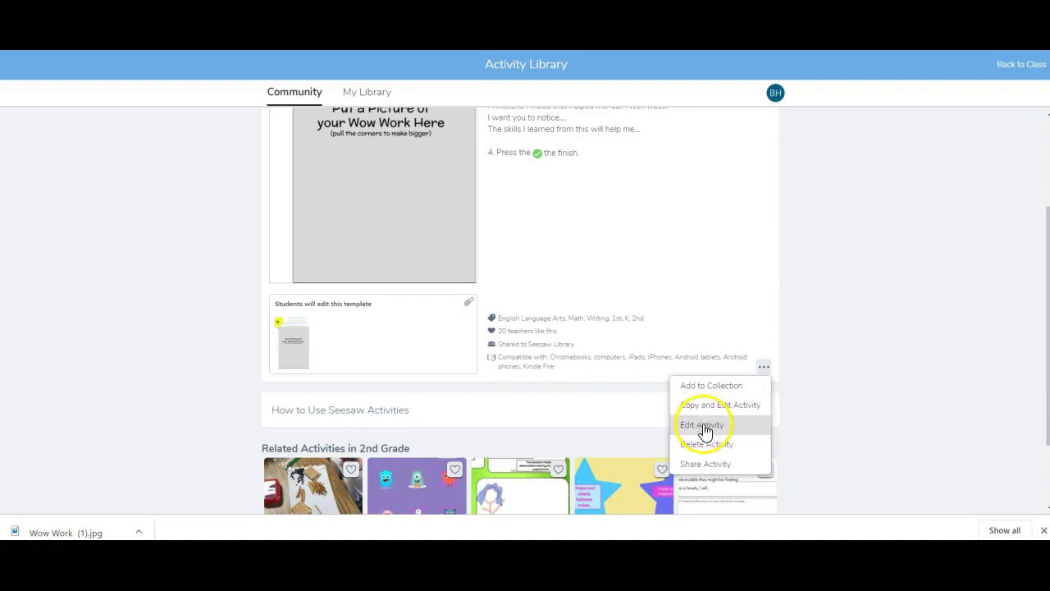
Open the related activity Two Wishes for Second Grade, save it to My Library and show its additional options
scroll(816, 394, down, 1)
click(581, 421)
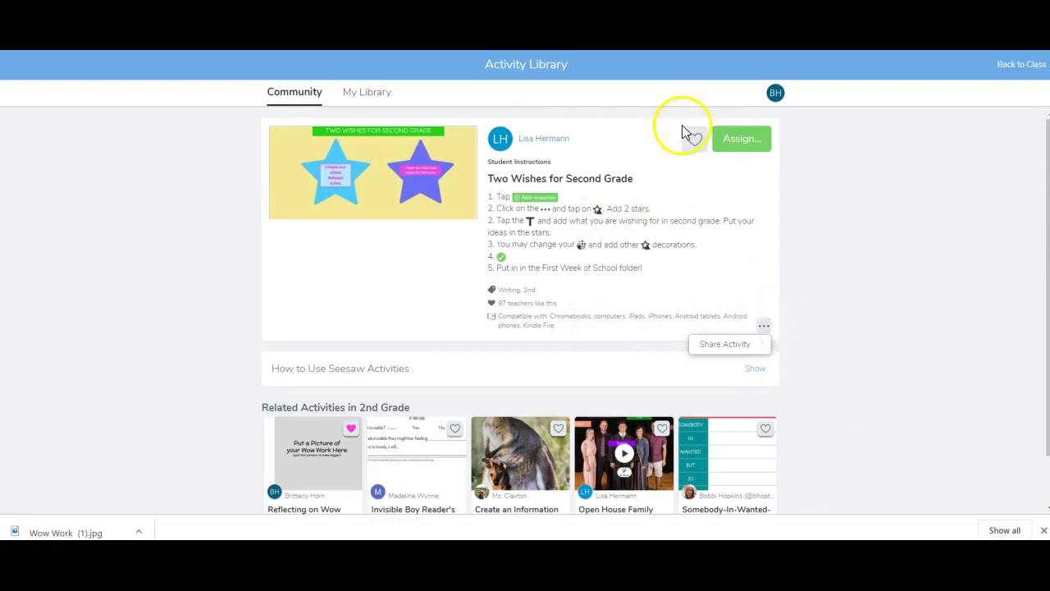
click(694, 141)
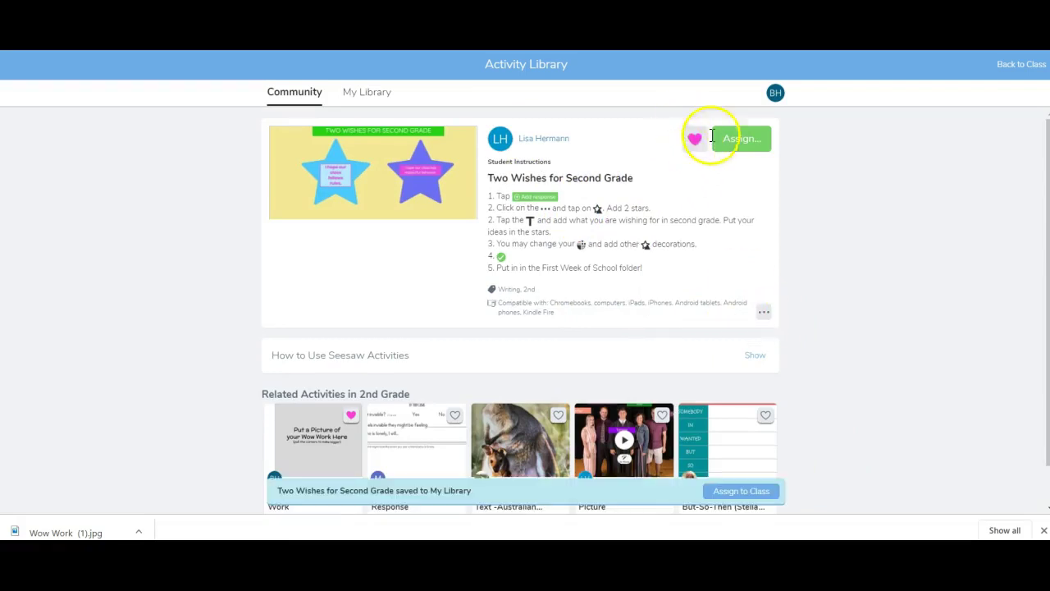
click(763, 312)
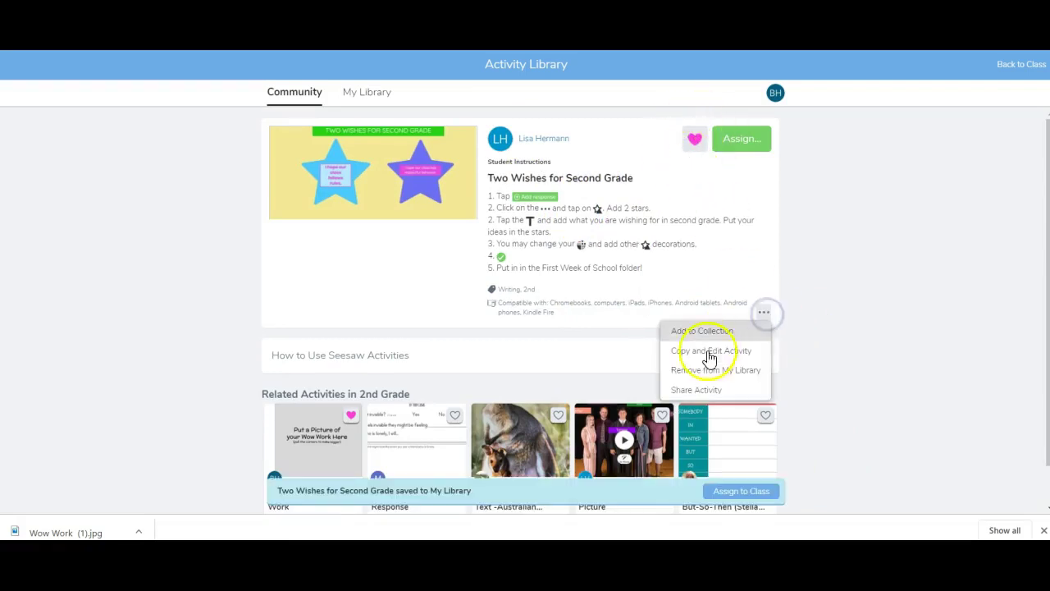